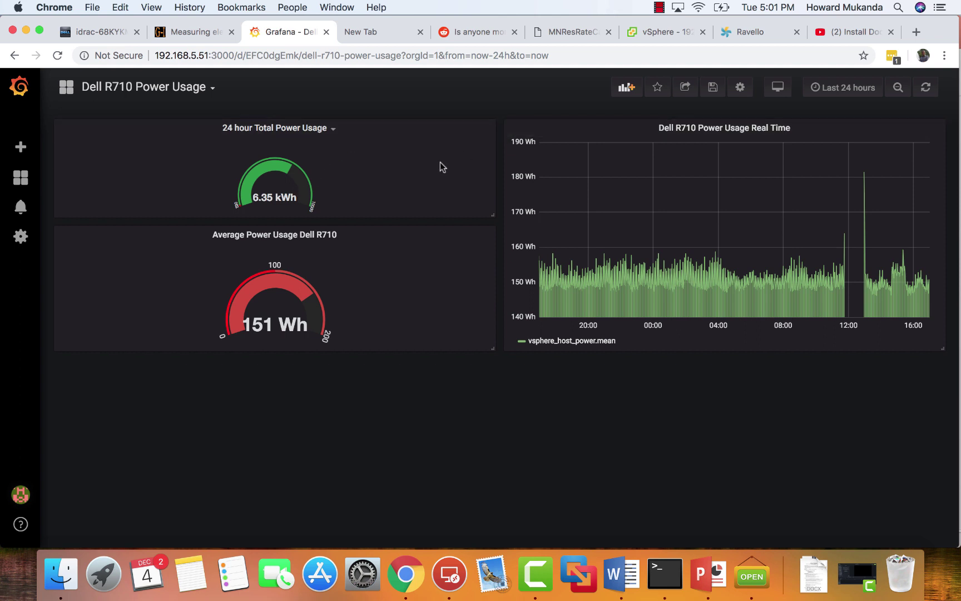
Switch to the iDRAC Power Monitoring page to view its power consumption statistics
left_click(101, 31)
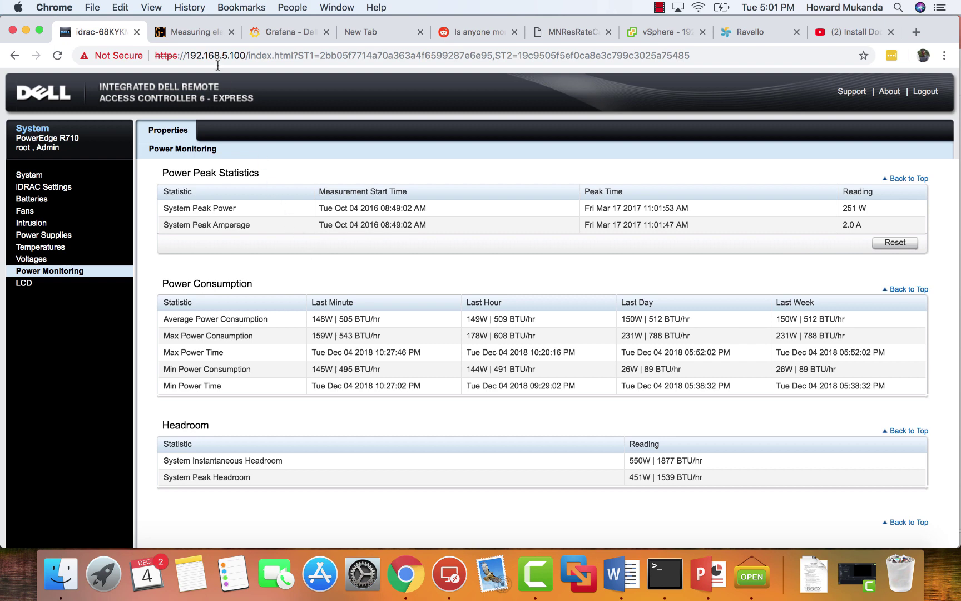
Glance at the server-electricity blog article, then return to the Dell R710 Power Usage dashboard
left_click(199, 36)
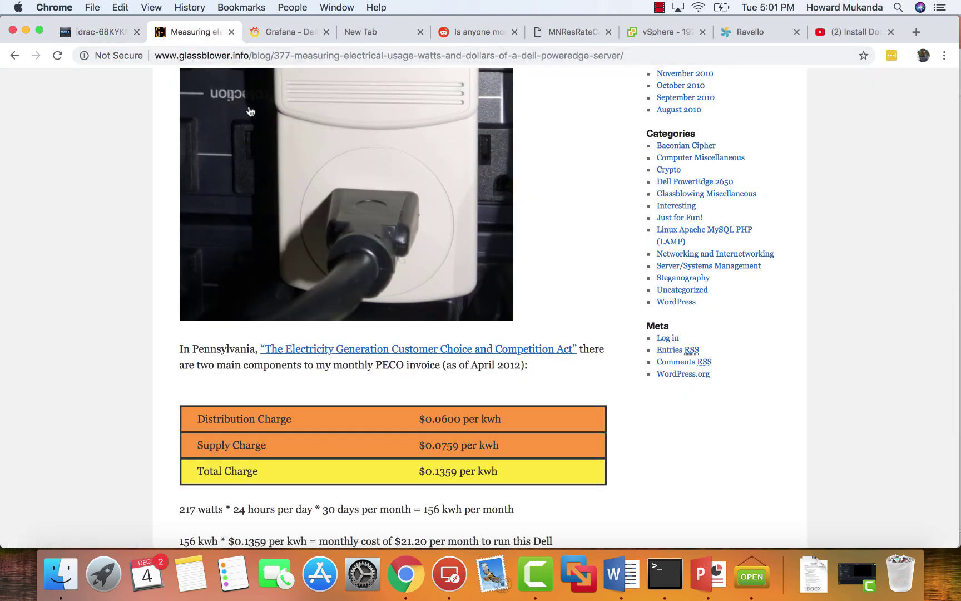
left_click(292, 31)
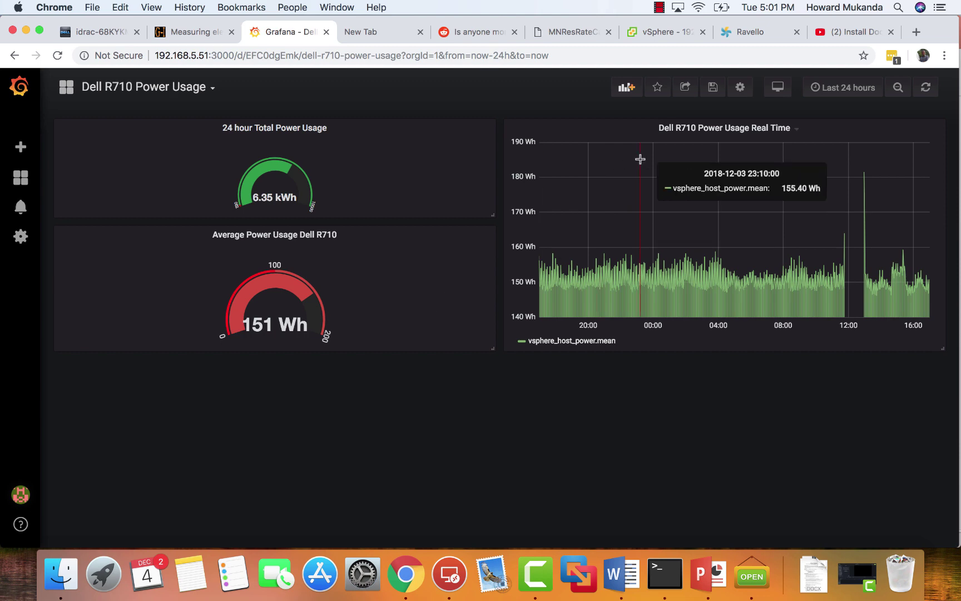
Show the YouTube video 'Install Docker, Grafana, Telegraf and Influxdb in 10 Minutes'
left_click(843, 33)
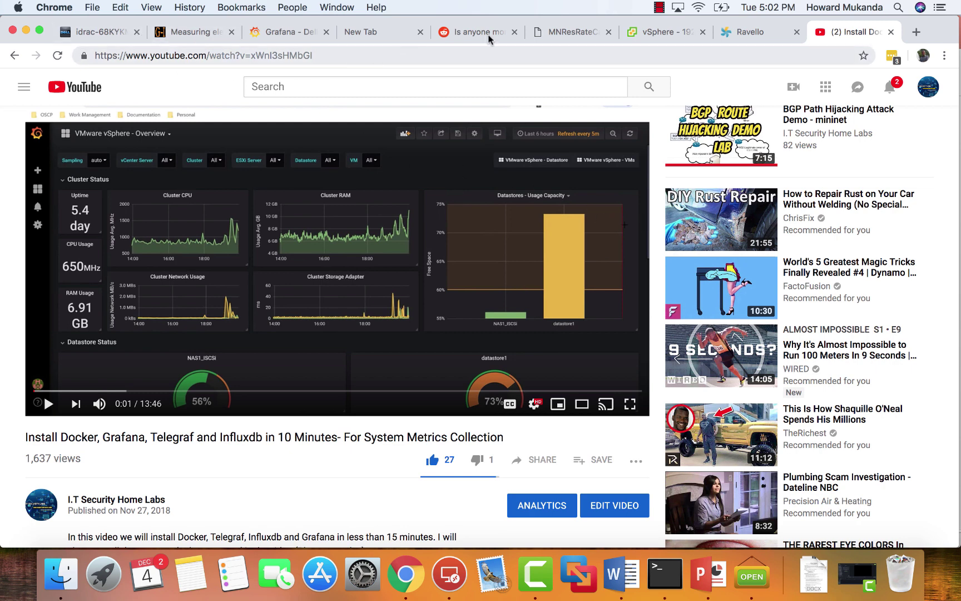
left_click(276, 30)
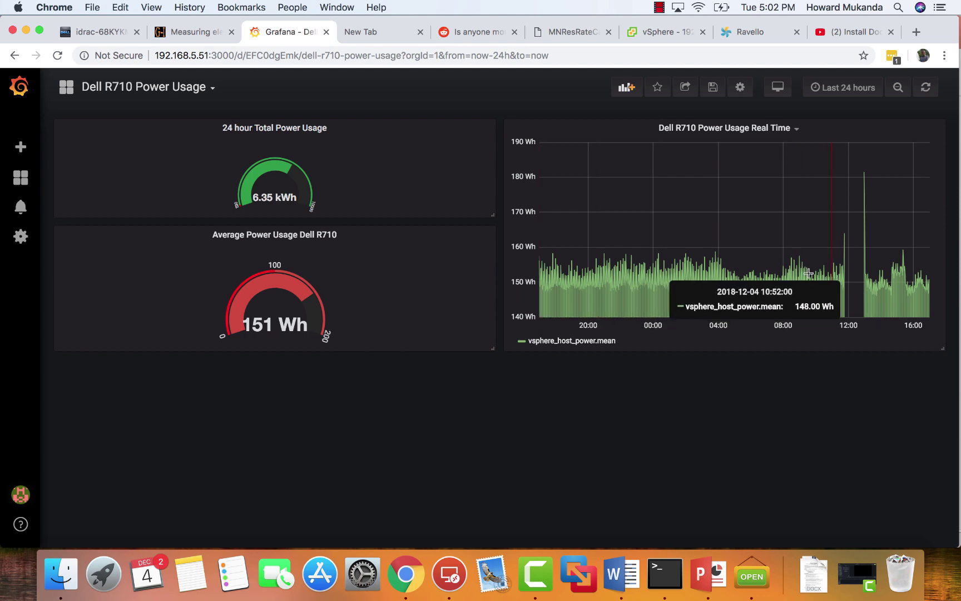
left_click(97, 33)
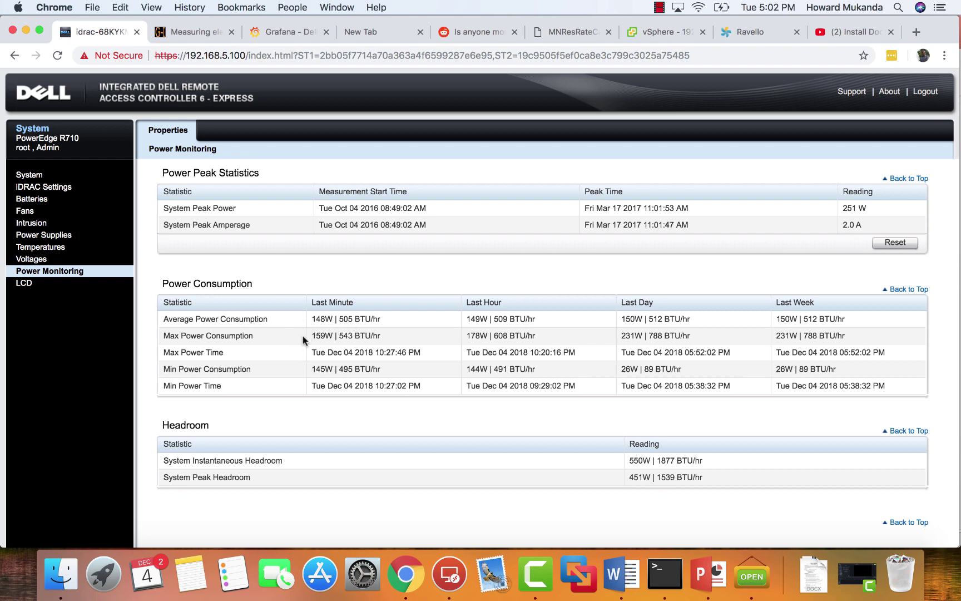
left_click(277, 32)
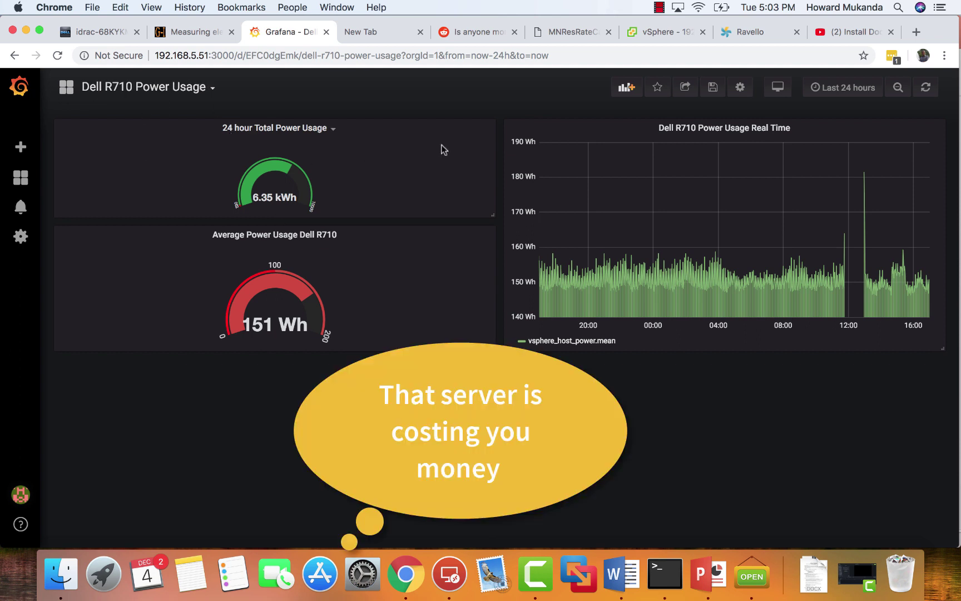
Highlight the $0.09032 October–May rate in the Xcel rate card and compare it with Grafana
left_click(572, 32)
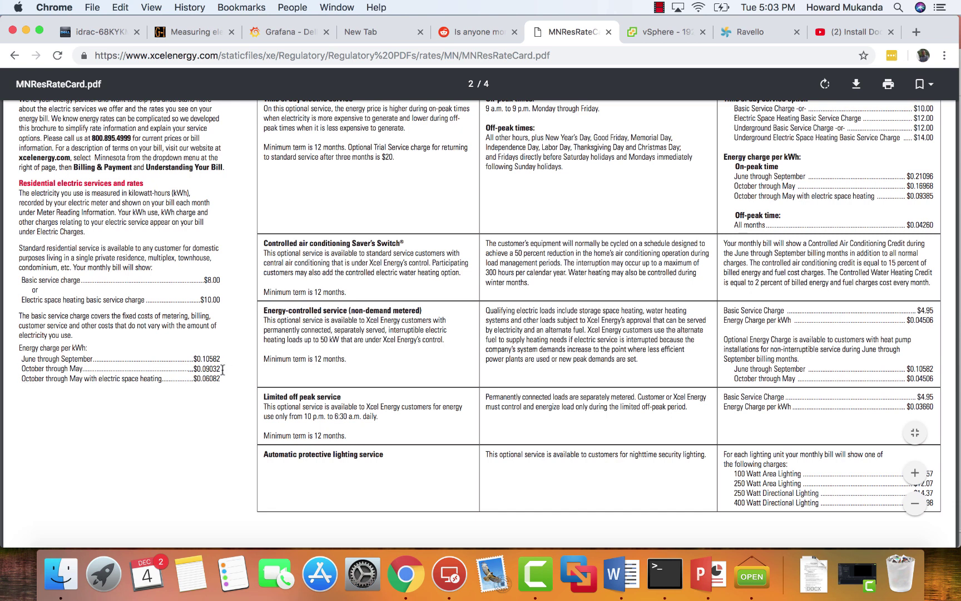
left_click_drag(223, 368, 193, 368)
left_click(207, 417)
left_click_drag(222, 372, 194, 370)
left_click(170, 412)
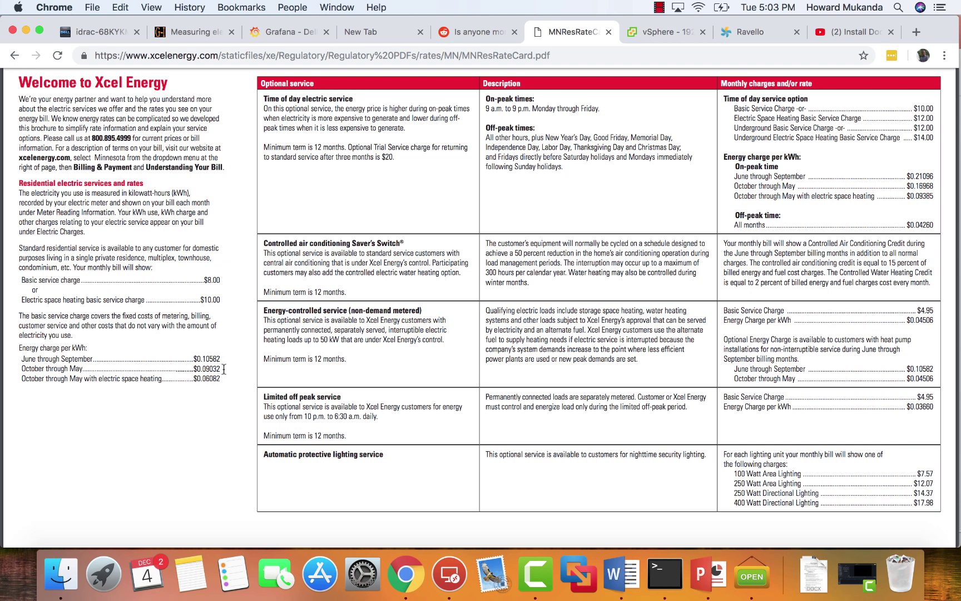
left_click_drag(222, 368, 193, 368)
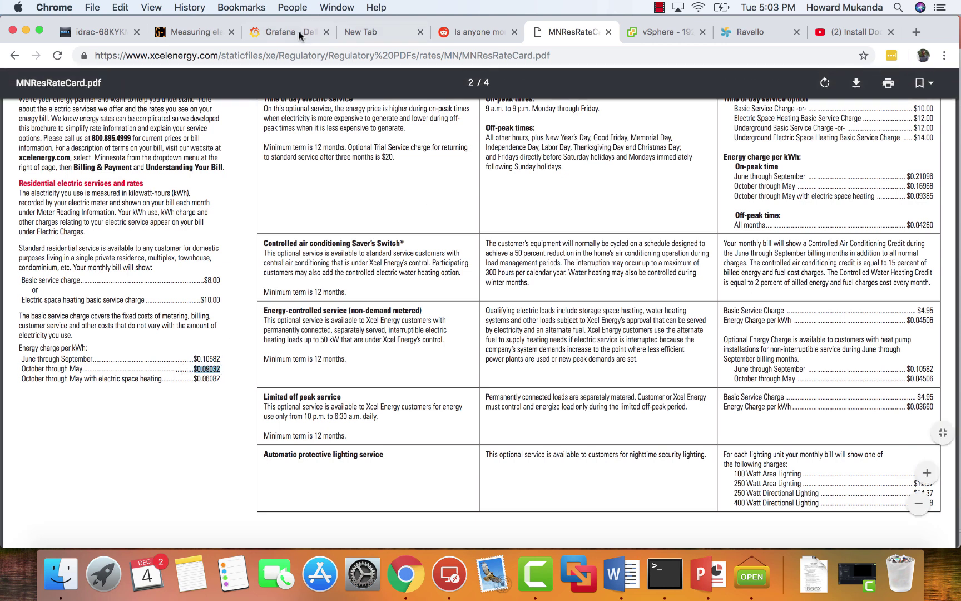
left_click(275, 32)
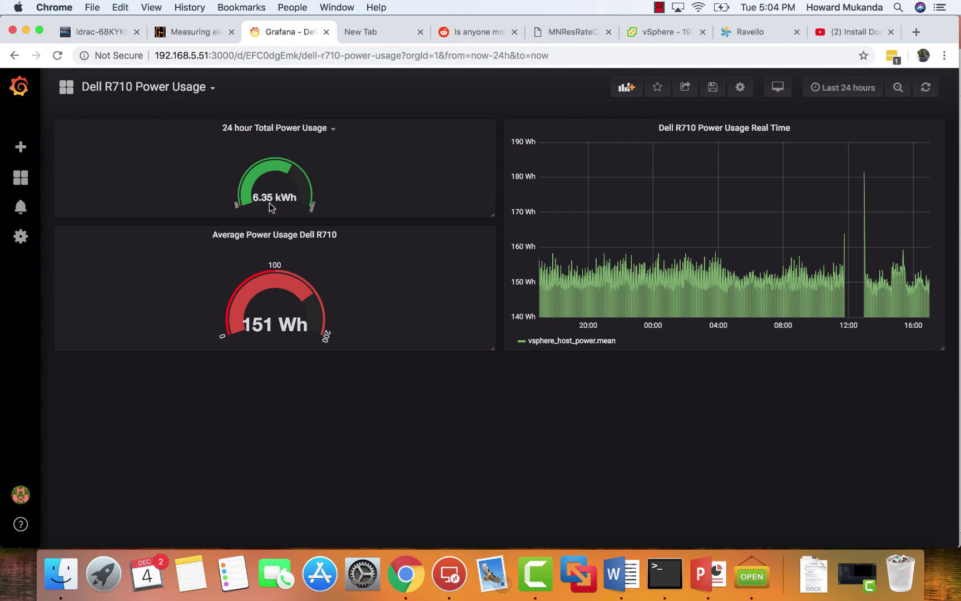
left_click(550, 34)
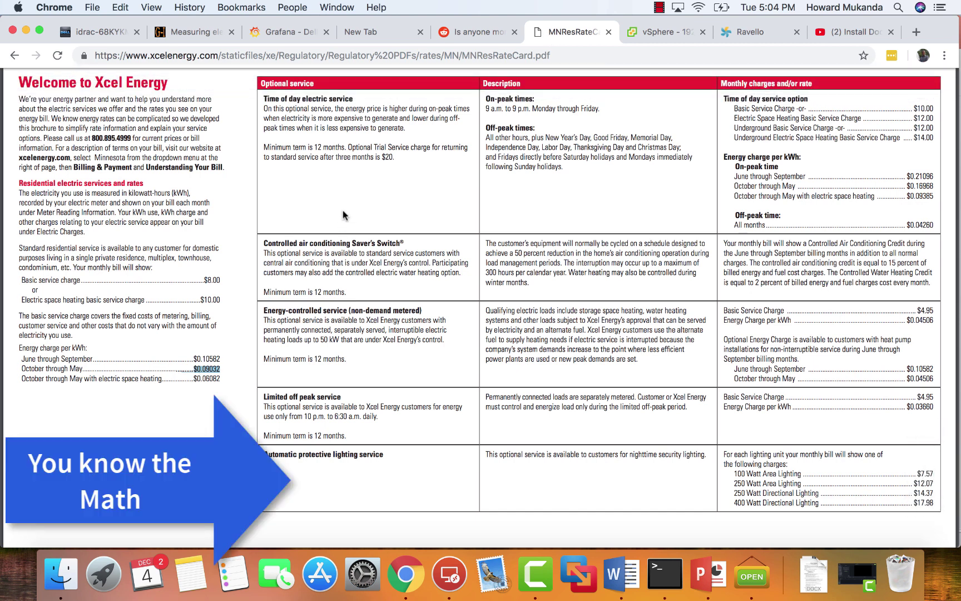
Look over the reddit thread, iDRAC readings and vSphere Client summary, ending on the YouTube video
left_click(494, 34)
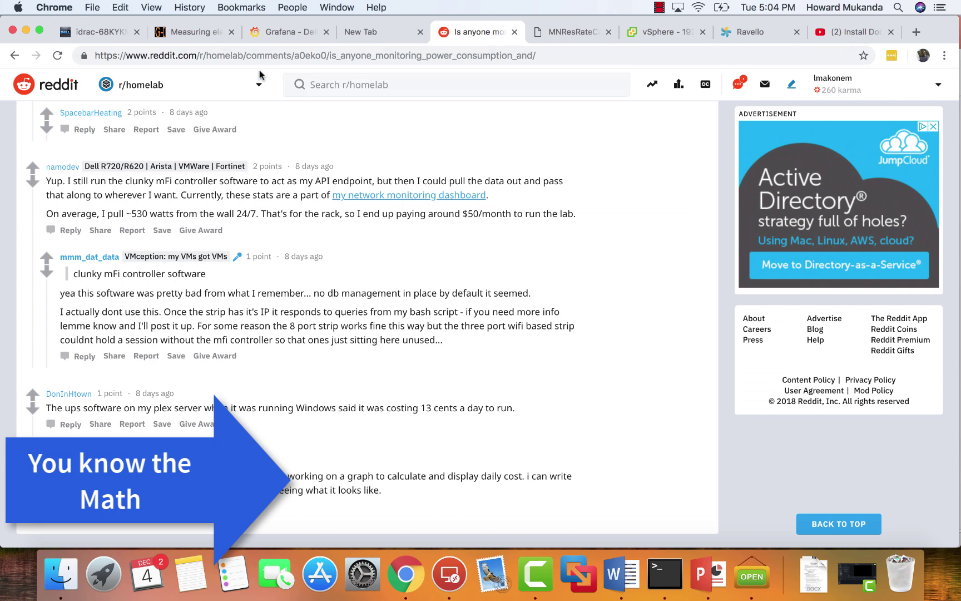
left_click(167, 34)
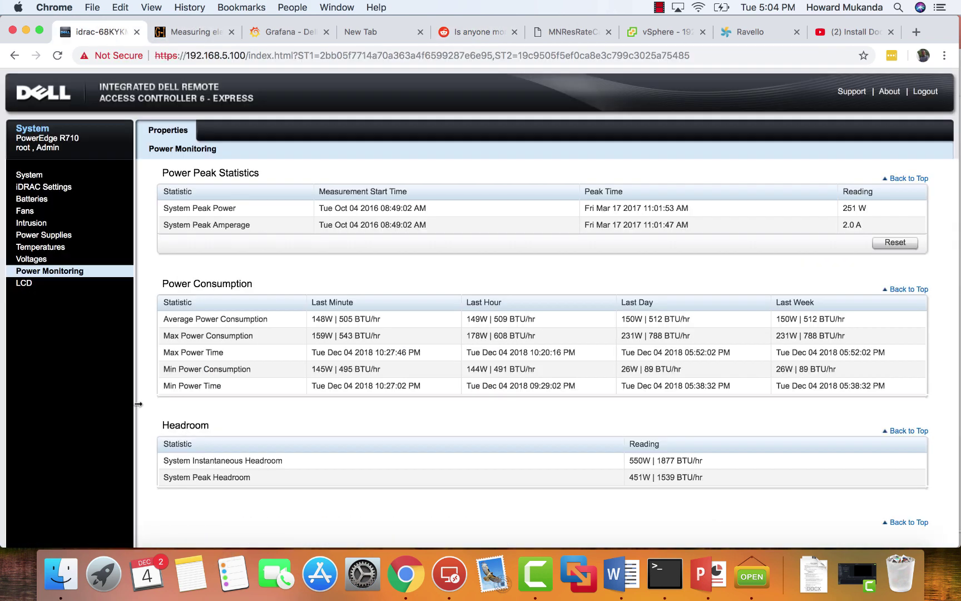
left_click(657, 32)
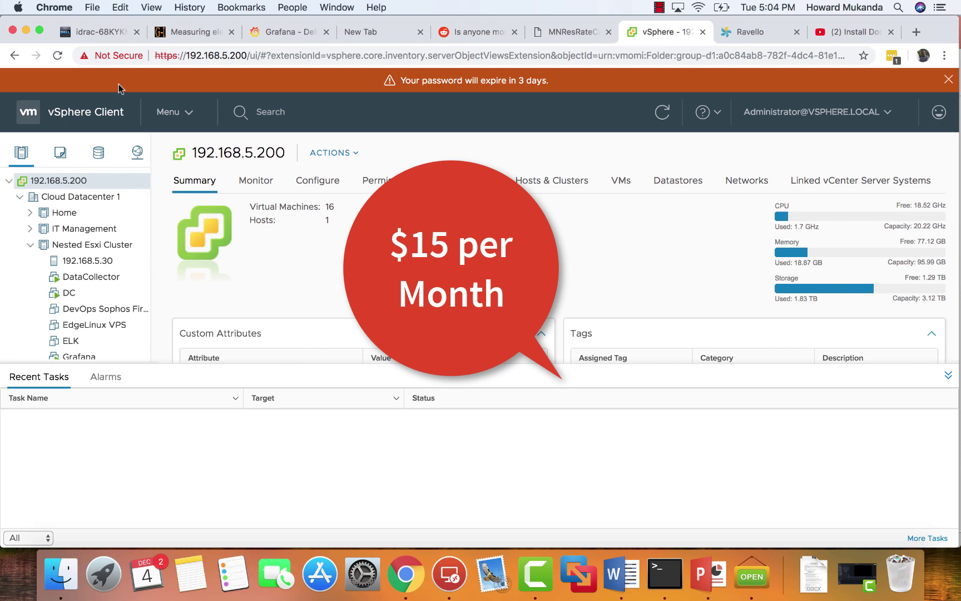
left_click(823, 29)
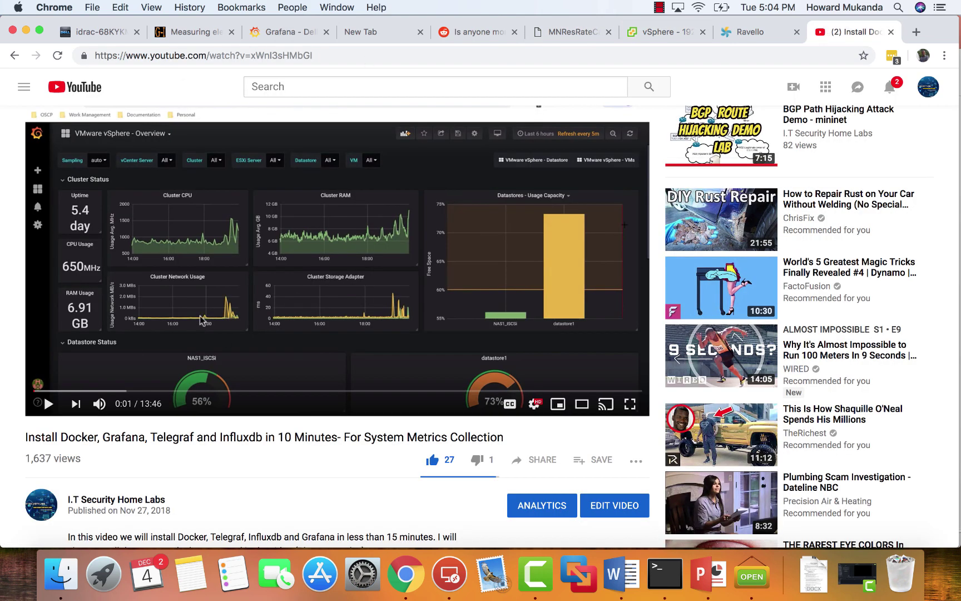
Create a throwaway dashboard with a Singlestat panel and open the panel for editing
left_click(286, 32)
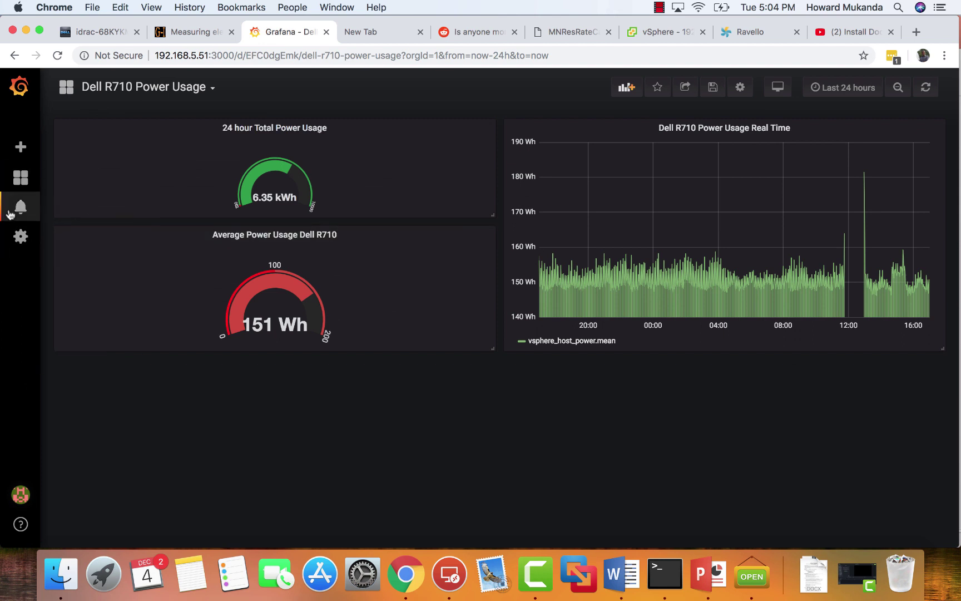
mouse_move(23, 156)
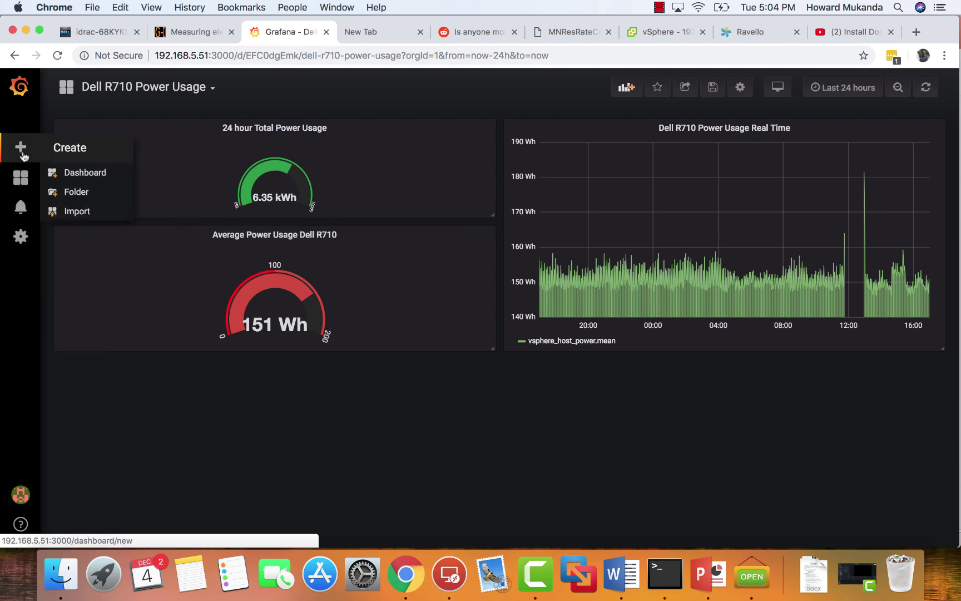
left_click(91, 173)
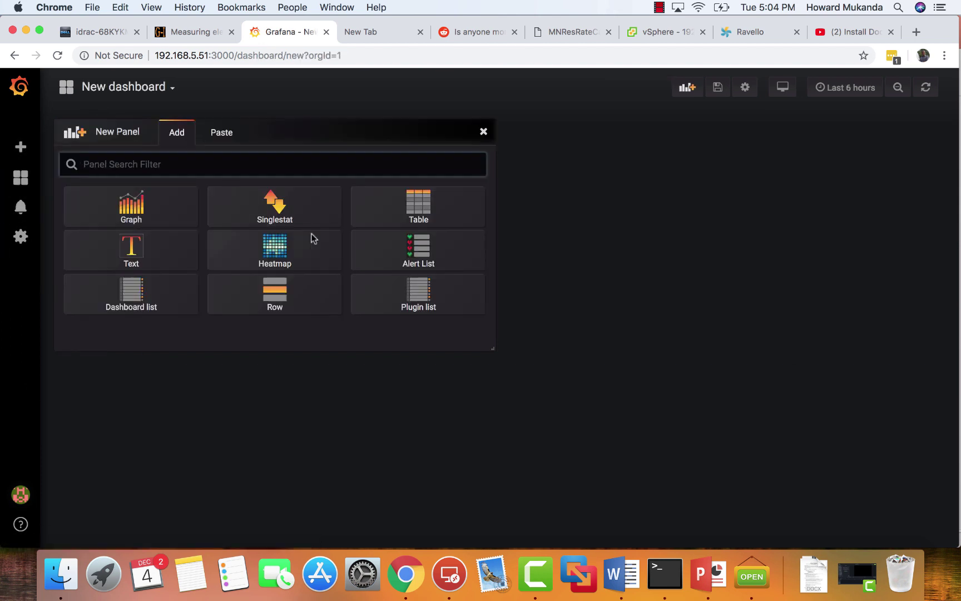
left_click(290, 211)
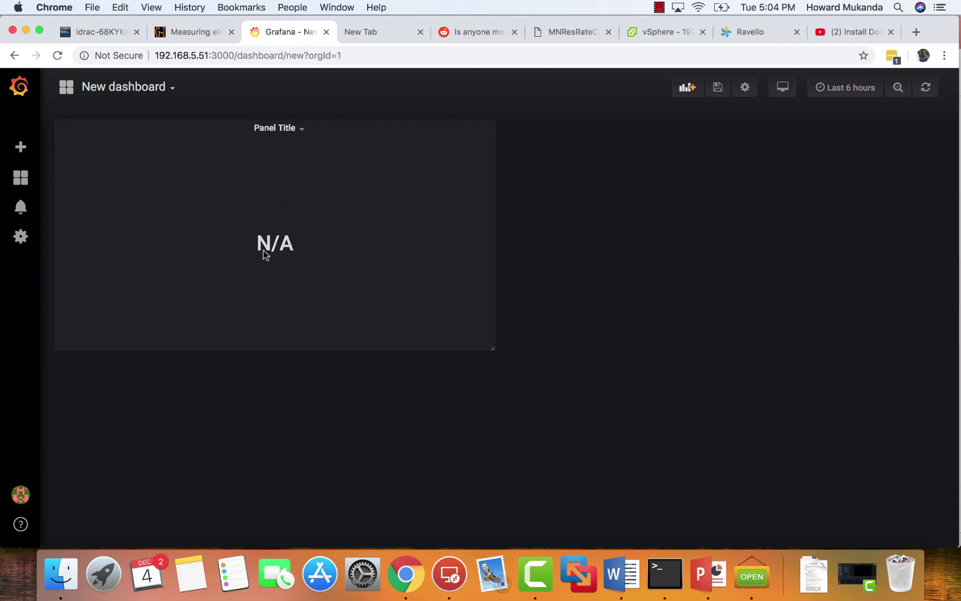
left_click(298, 133)
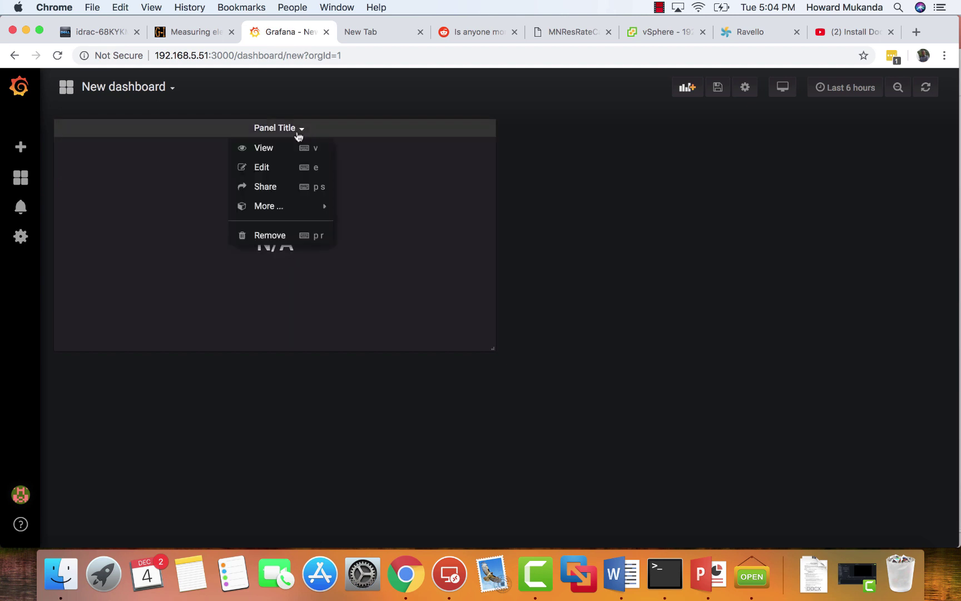
left_click(276, 168)
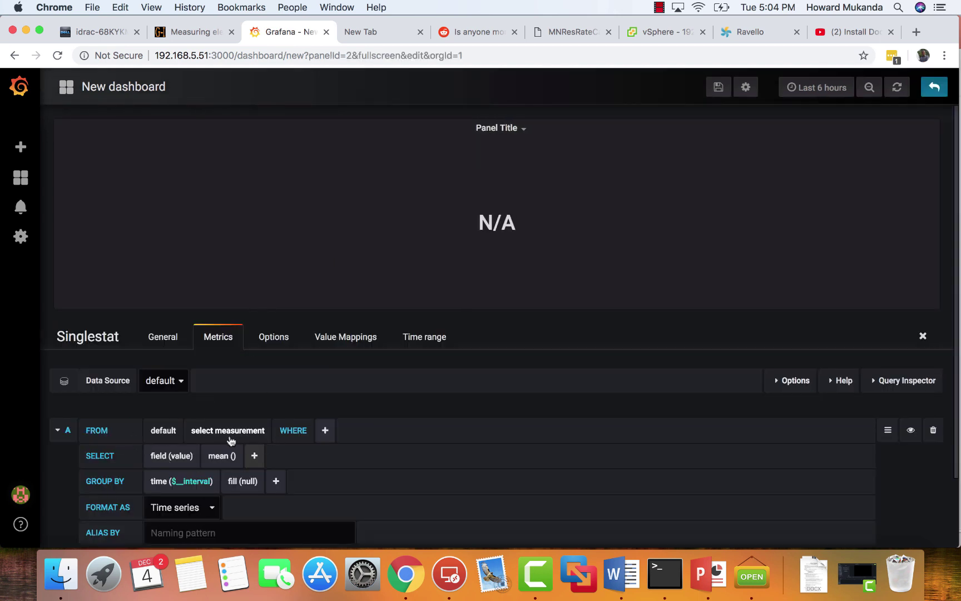
Discard the test dashboard and reopen Dell R710 Power Usage from Recently viewed
left_click(20, 178)
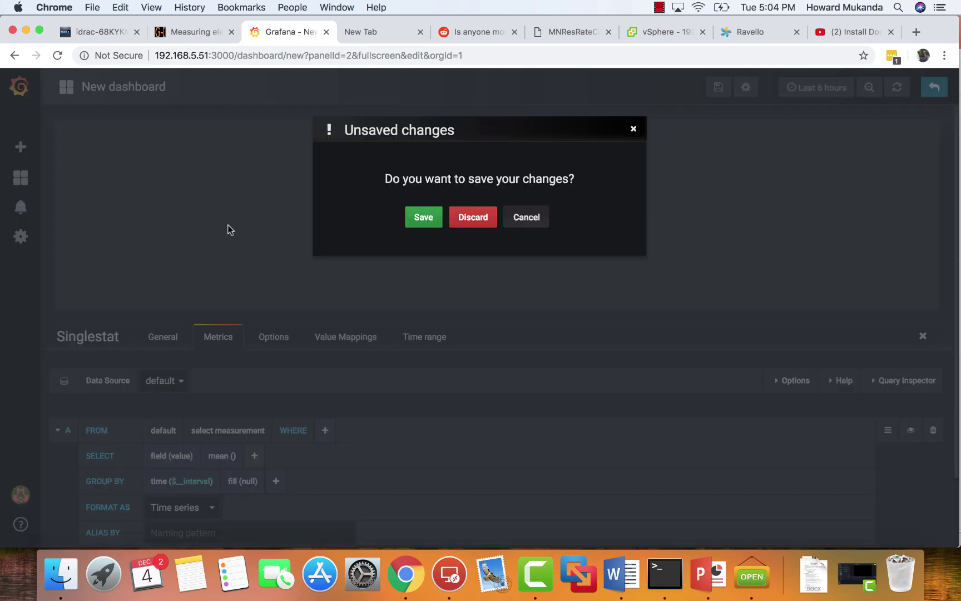
left_click(477, 217)
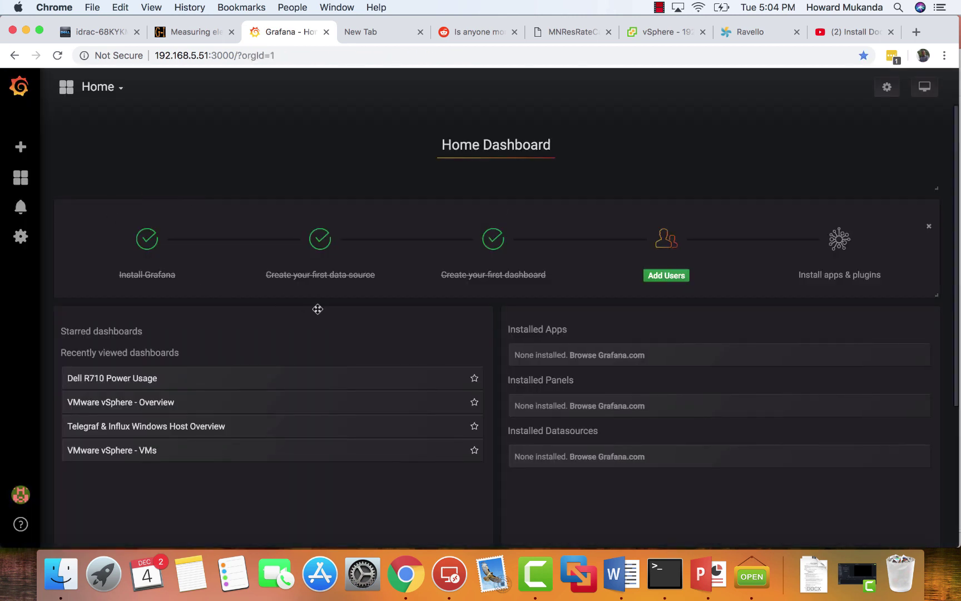
left_click(139, 384)
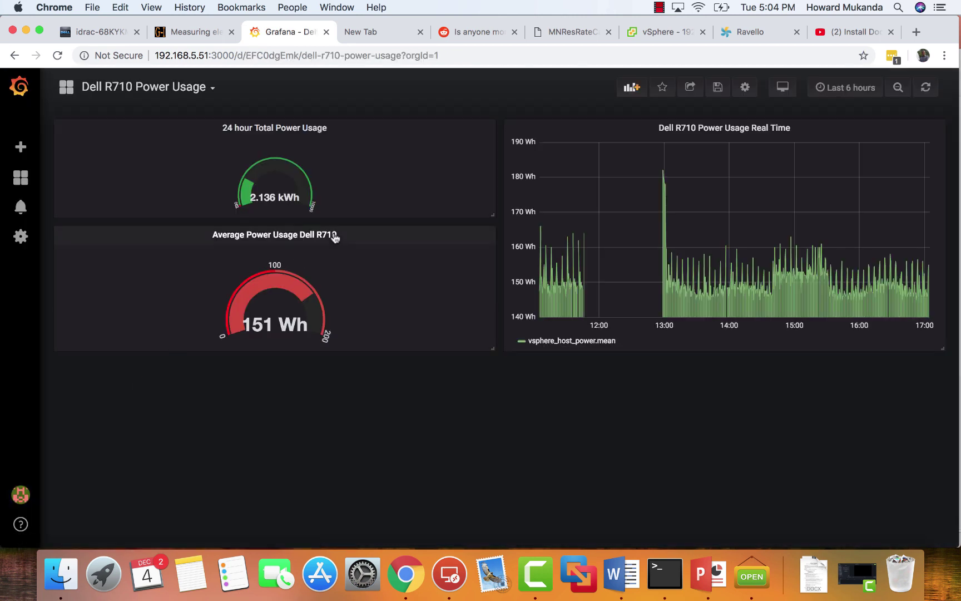
Review the 24-hour Total Power Usage panel's summed power_average query, then save the dashboard
left_click(331, 129)
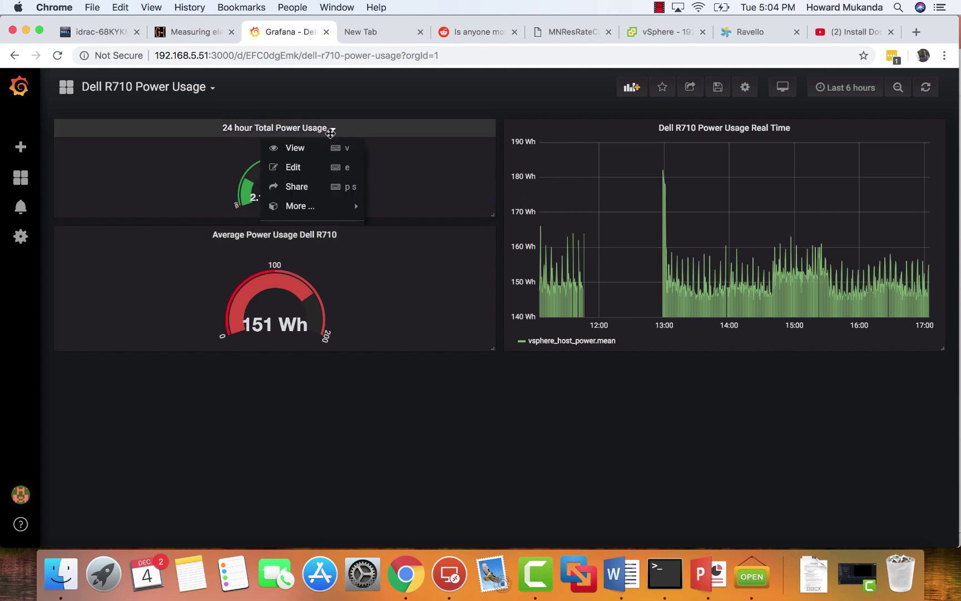
left_click(299, 167)
scroll(288, 433, "down", 3)
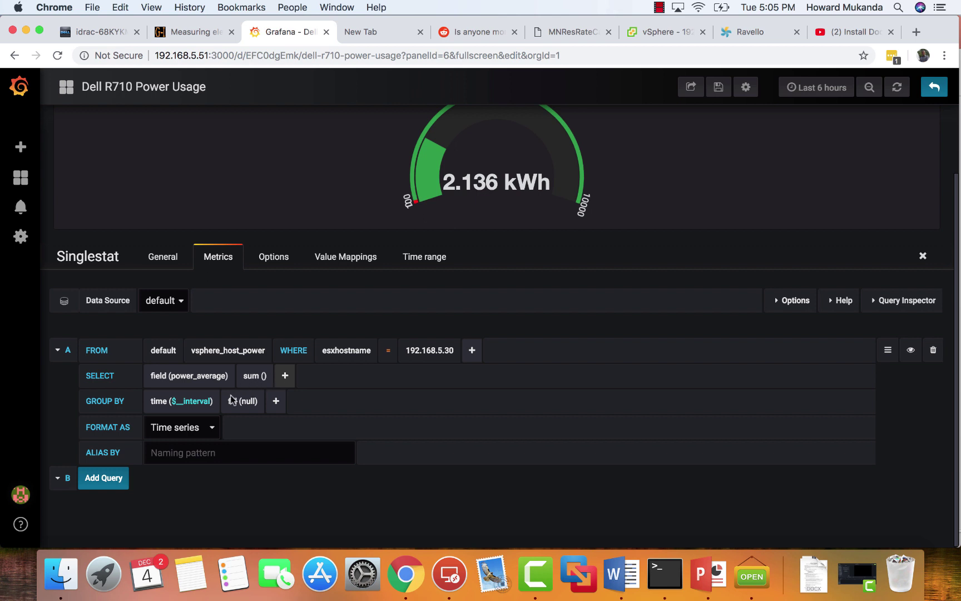
scroll(223, 423, "up", 1)
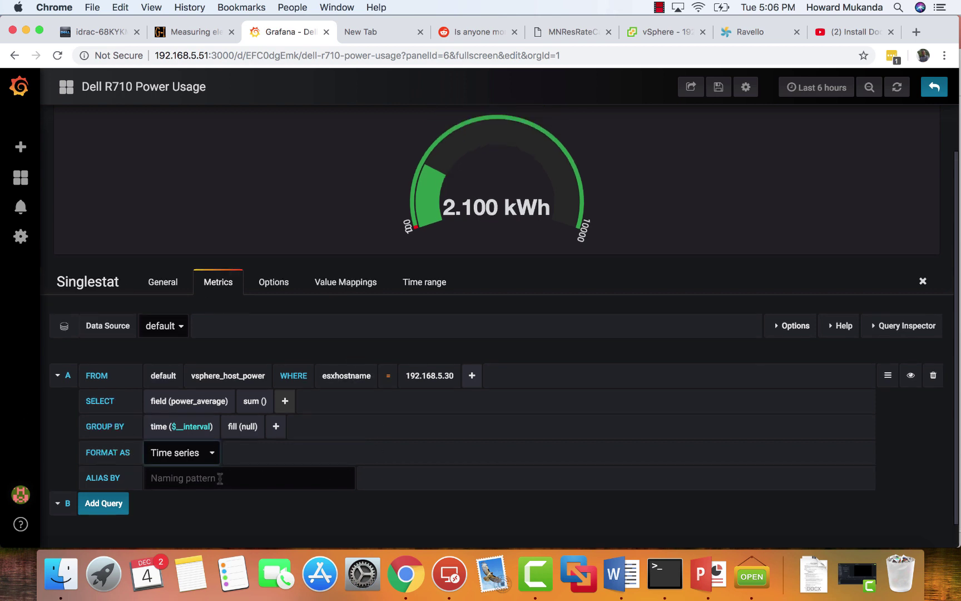
left_click(718, 87)
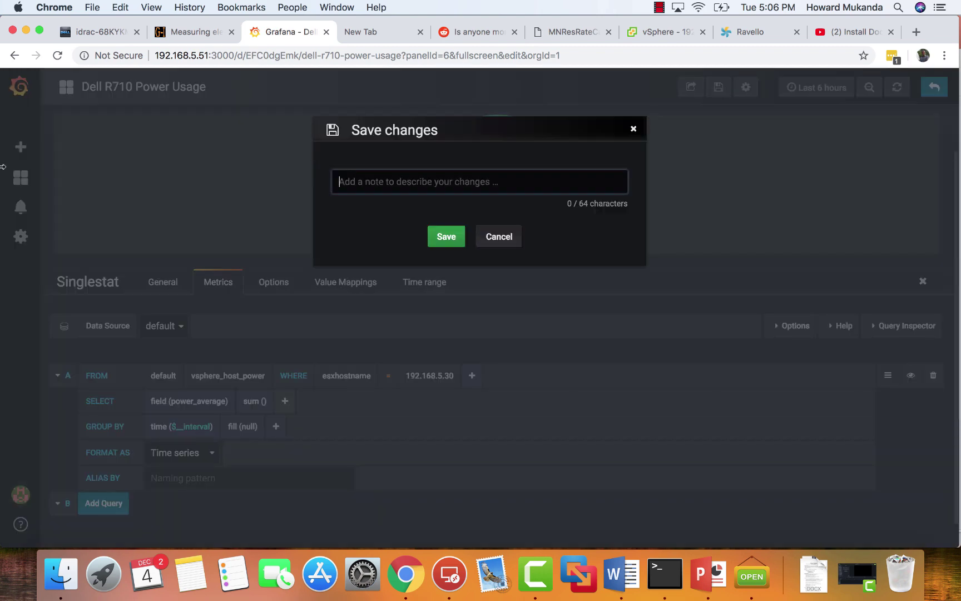
left_click(445, 238)
Reopen the Dell R710 Power Usage dashboard through Dashboards > Manage
mouse_move(40, 197)
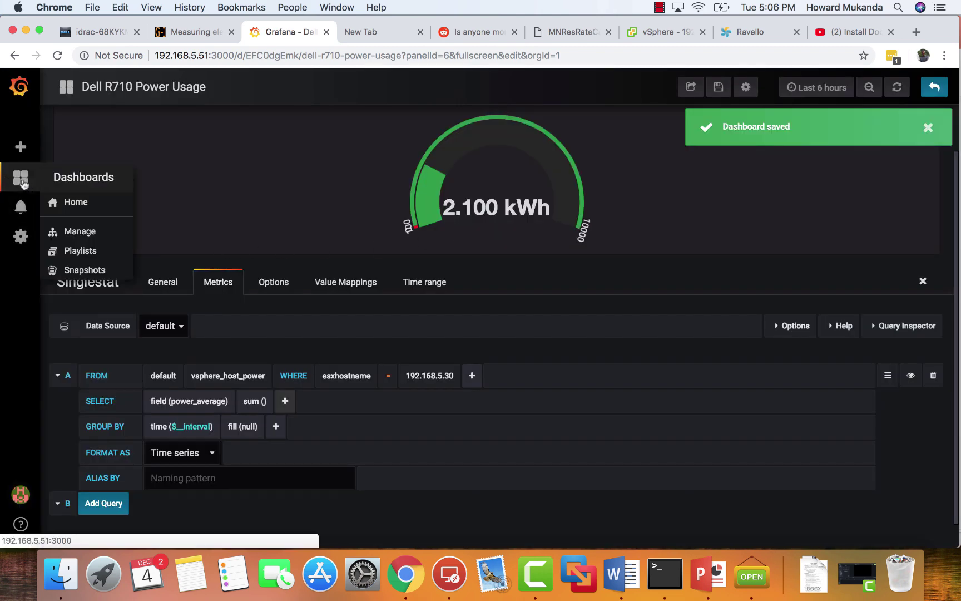
left_click(21, 178)
left_click(95, 234)
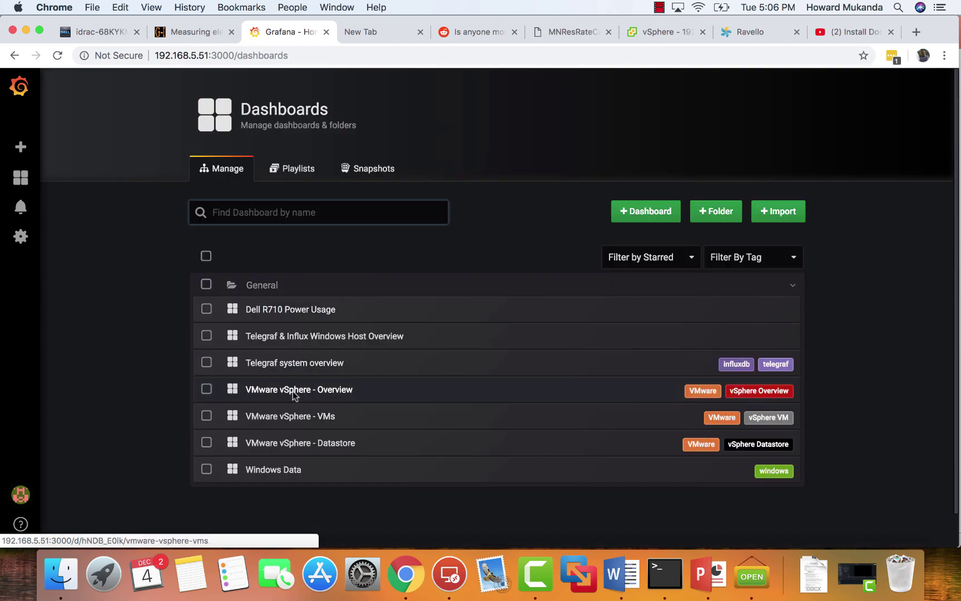
left_click(311, 310)
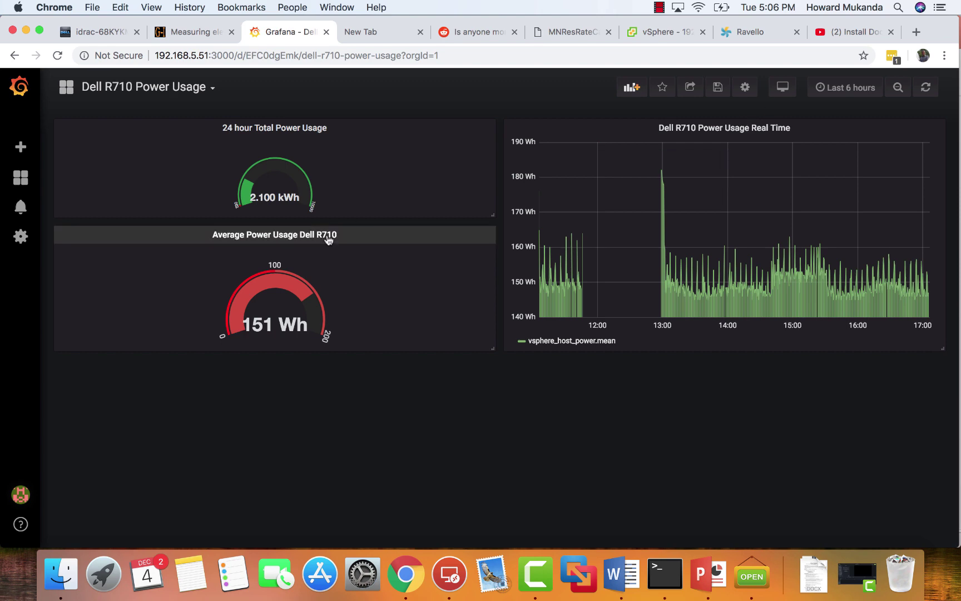
Open the Average Power Usage Dell R710 gauge editor to view its mean(power_average) query
left_click(241, 240)
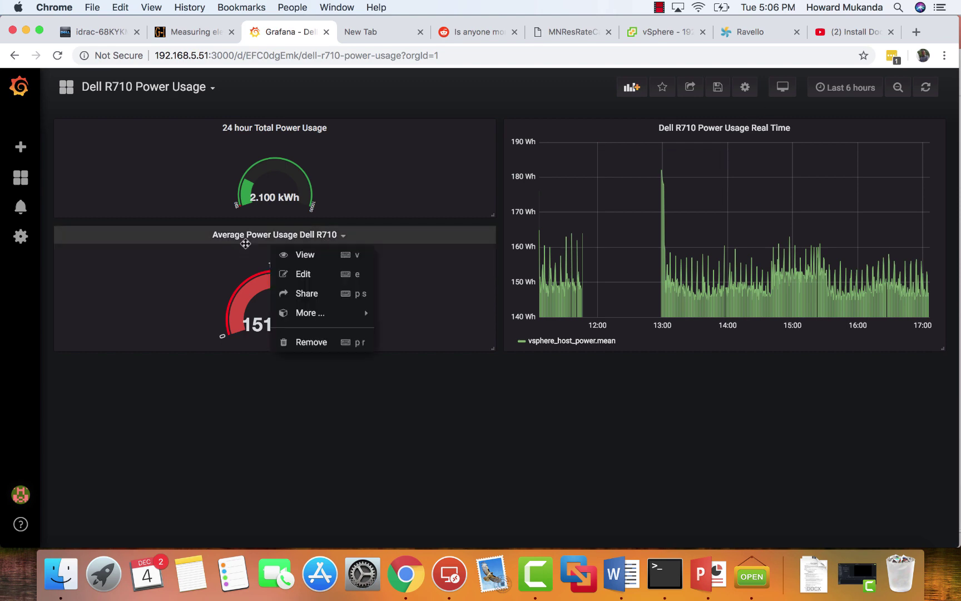
left_click(303, 274)
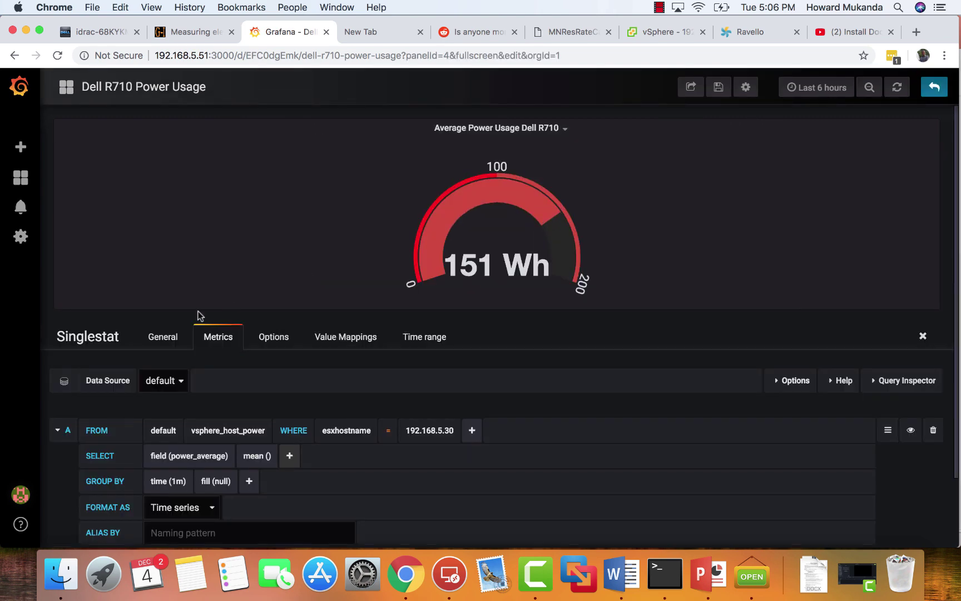
scroll(269, 451, "down", 3)
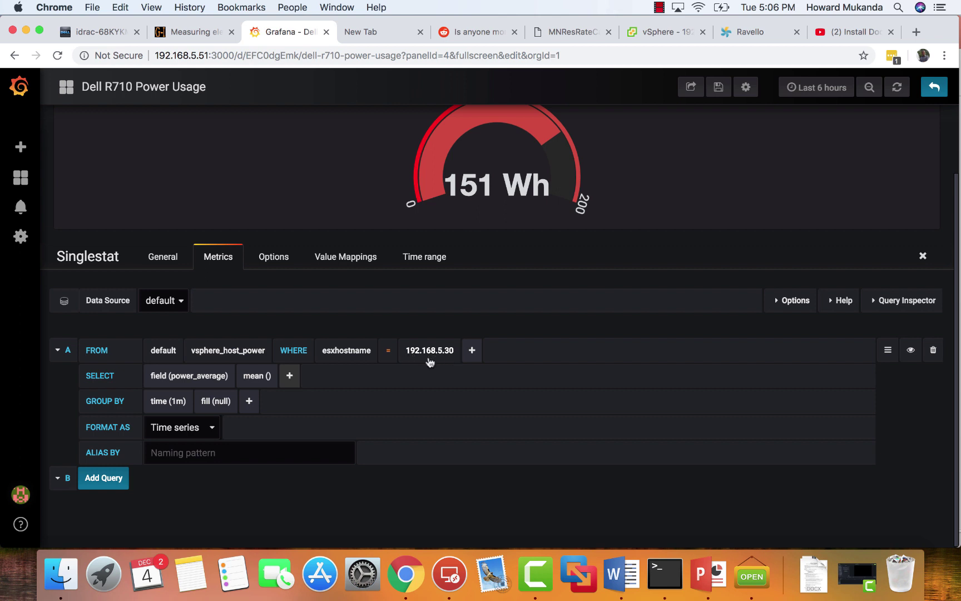
Leave the gauge editor and reopen the Dell R710 Power Usage dashboard from the dashboard list
left_click(20, 178)
left_click(87, 231)
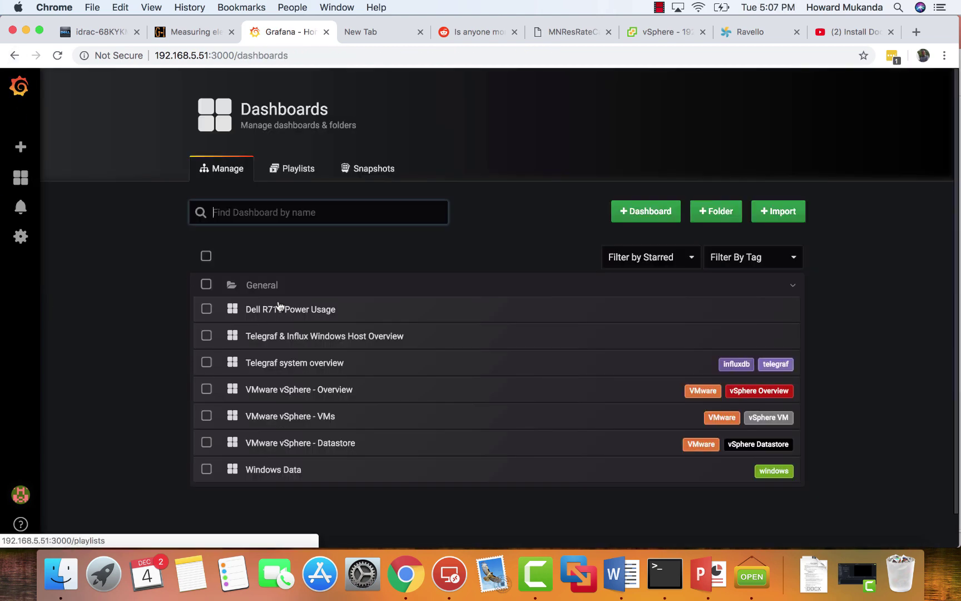
left_click(276, 315)
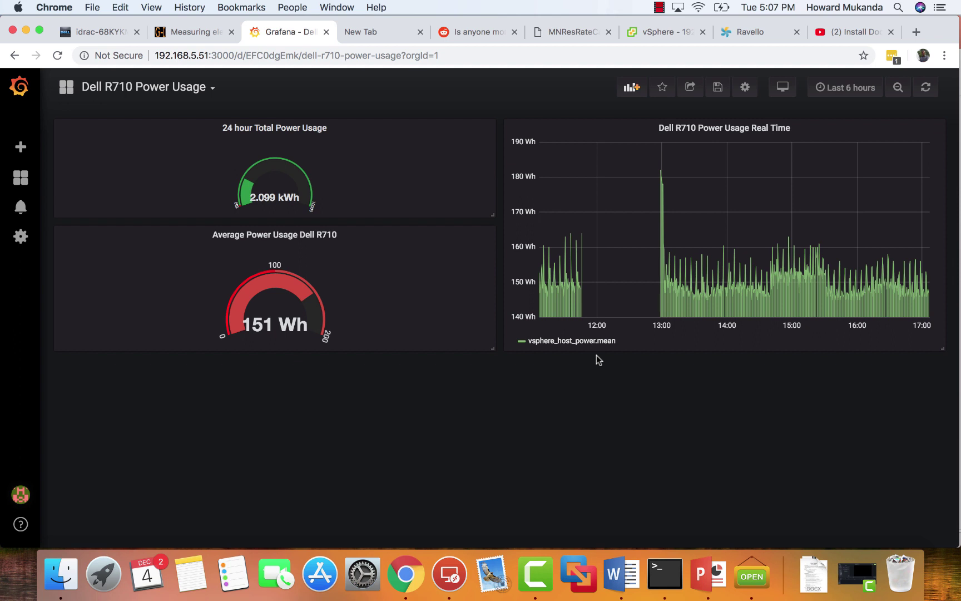
left_click(795, 130)
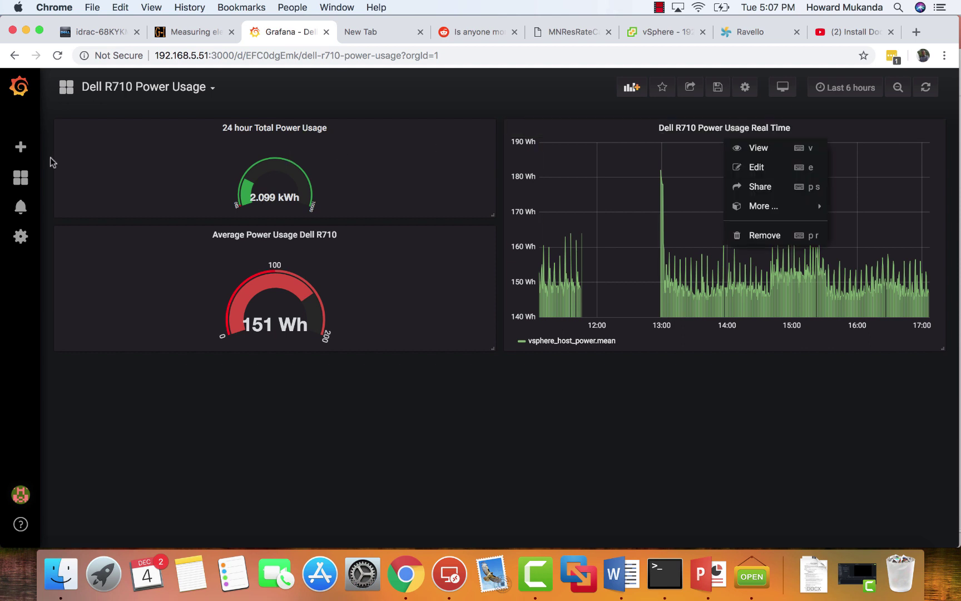
Start a new empty dashboard, abandon it, and reopen Dell R710 Power Usage from Home
mouse_move(21, 147)
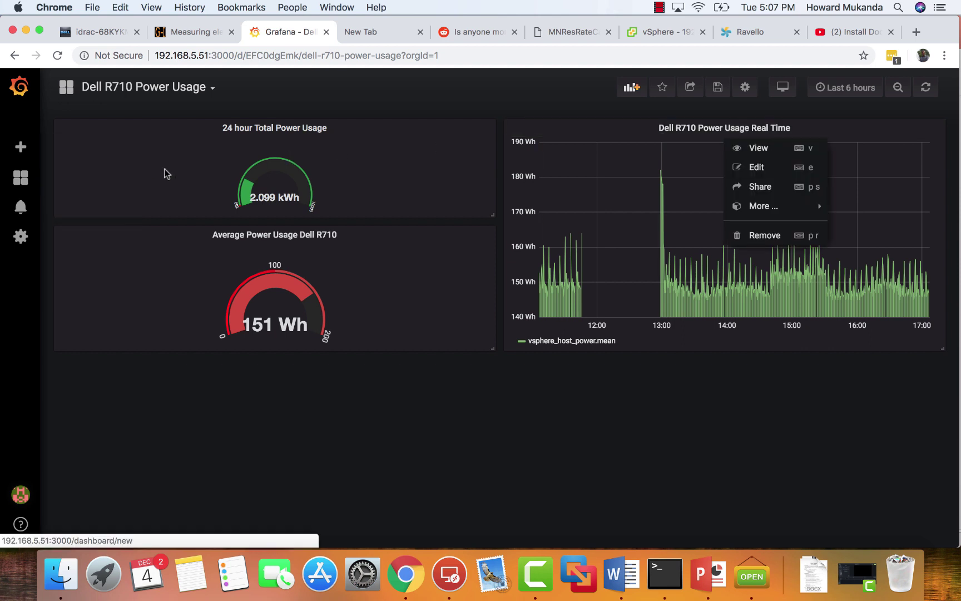
left_click(96, 176)
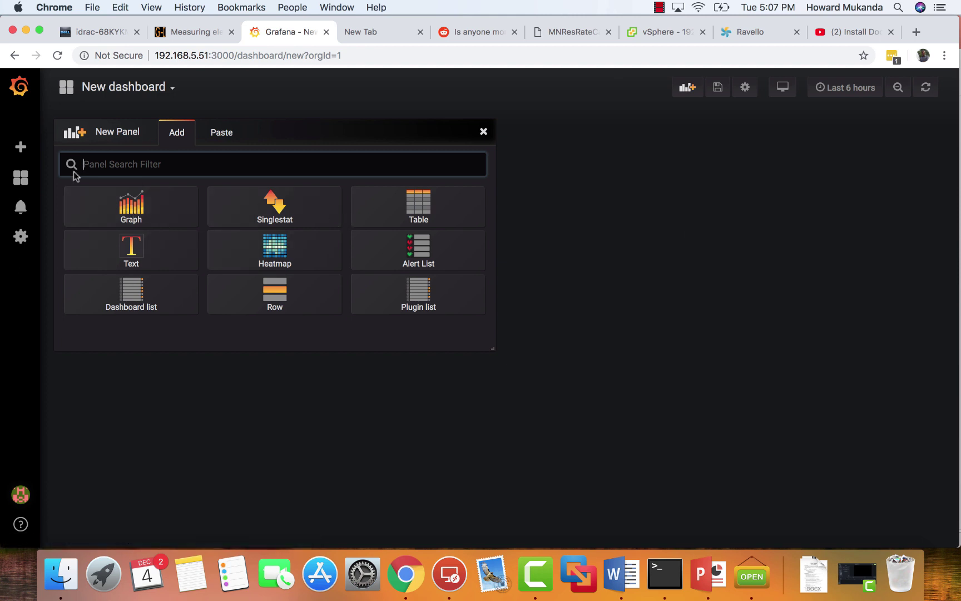
left_click(356, 455)
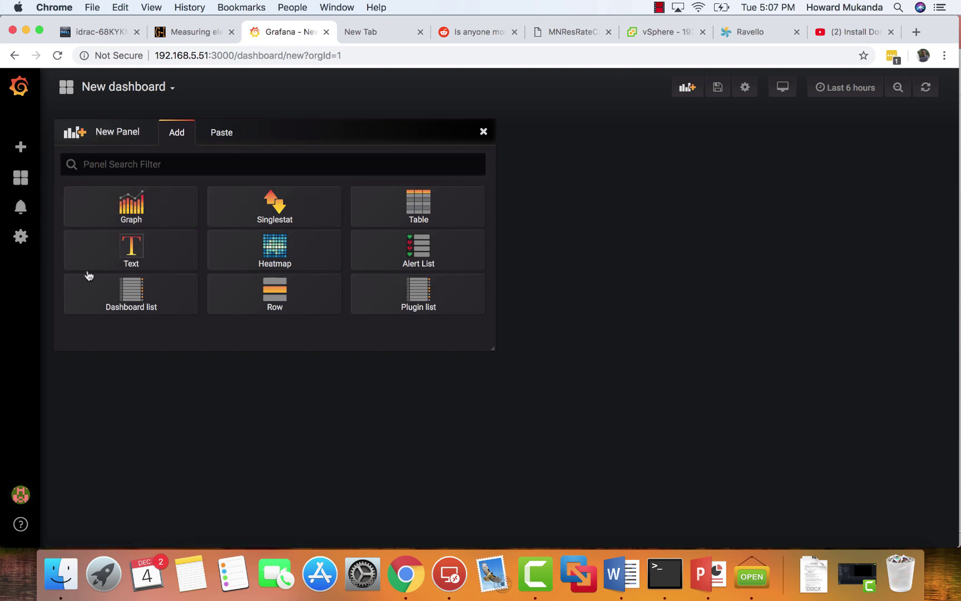
left_click(21, 178)
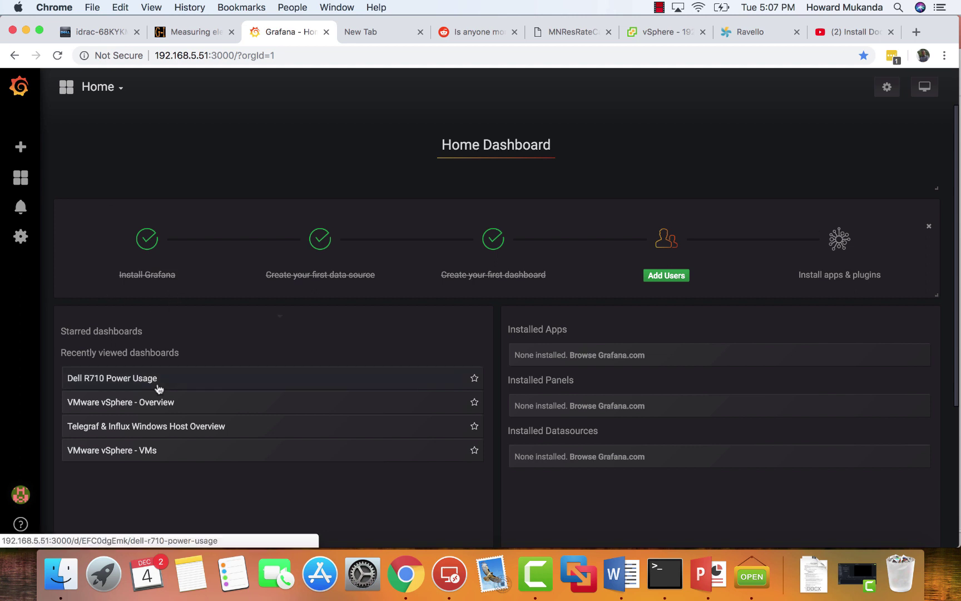
left_click(137, 381)
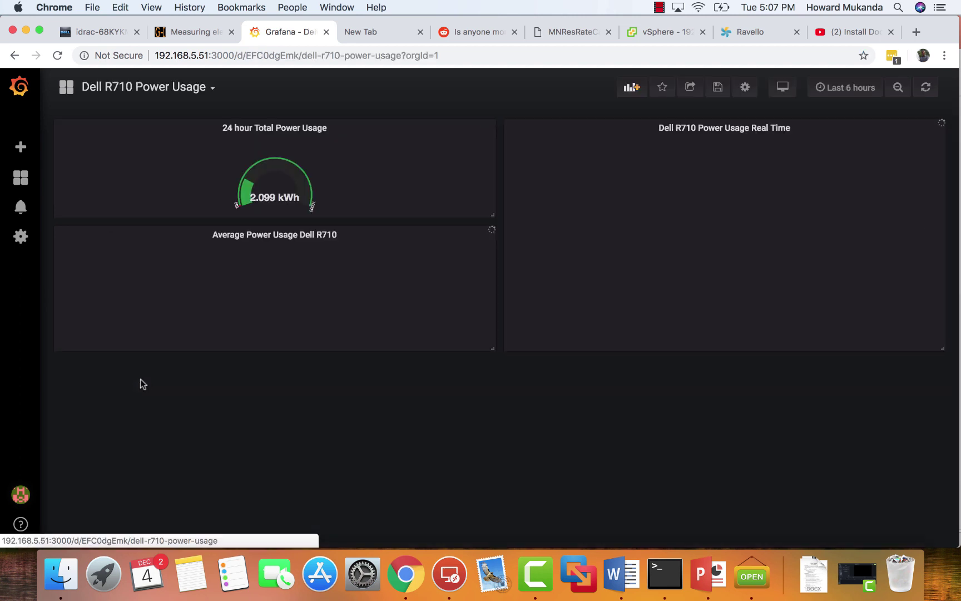
Edit the Dell R710 Power Usage Real Time graph to show its mean(power_average) query
left_click(799, 131)
left_click(756, 167)
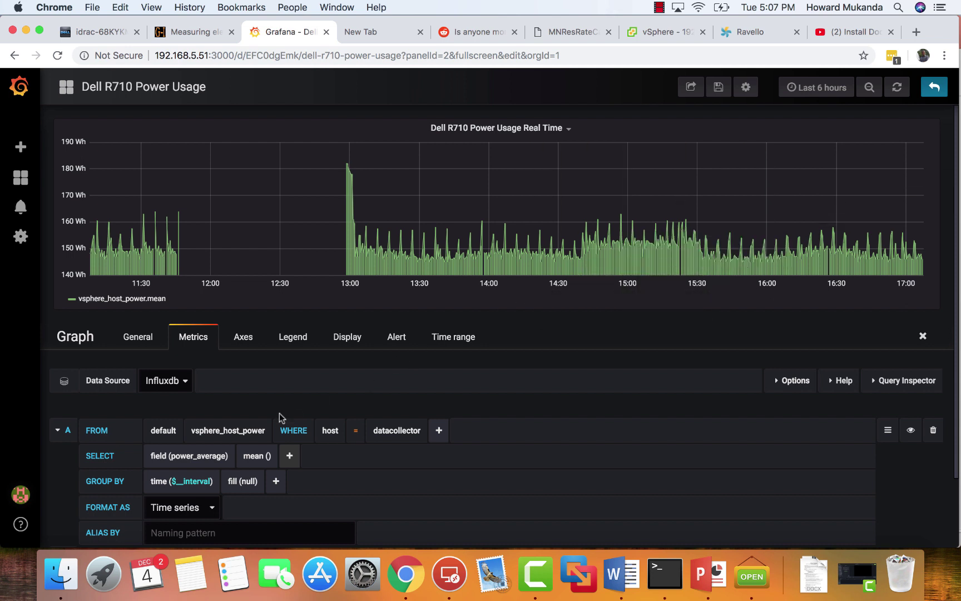
scroll(274, 418, "down", 3)
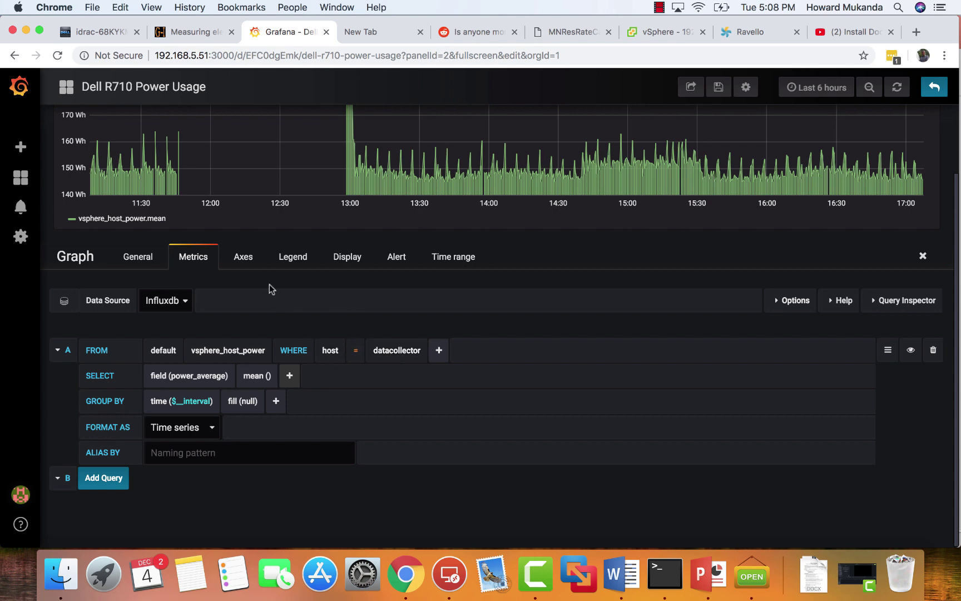
Review the graph's Axes, Legend and Display settings, create an avg() alert, then leave for Dashboards
left_click(243, 257)
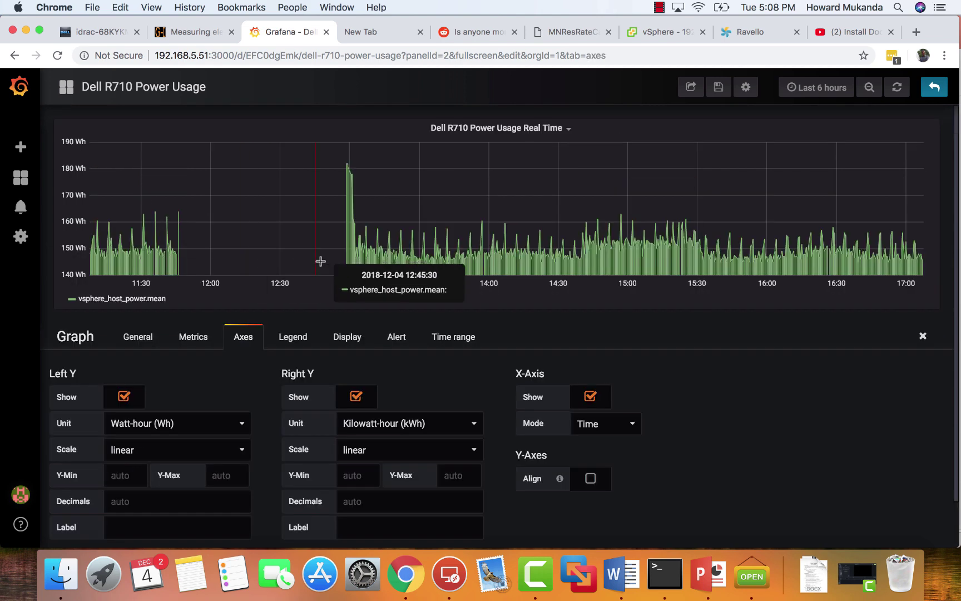
left_click(302, 338)
left_click(350, 338)
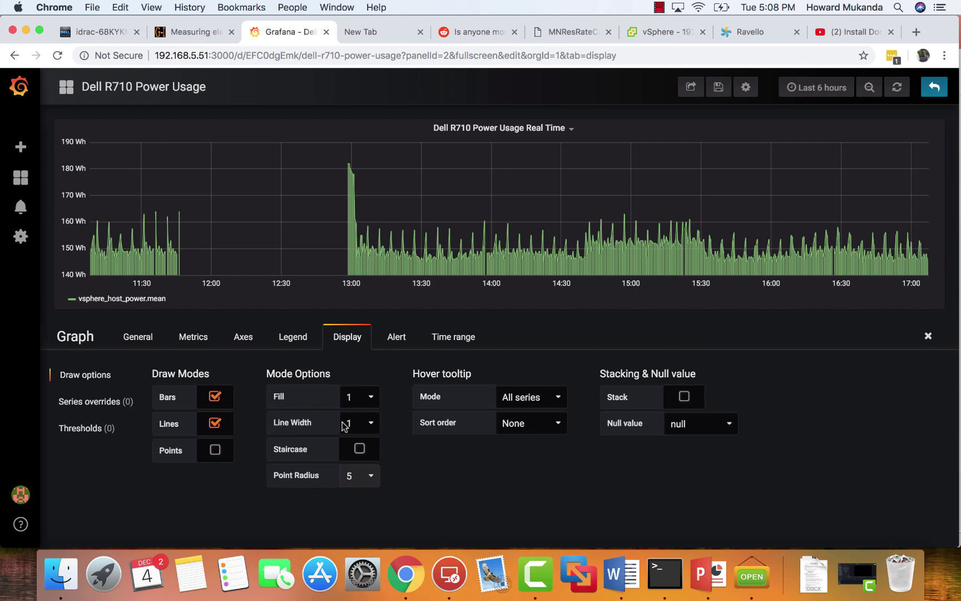
left_click(397, 337)
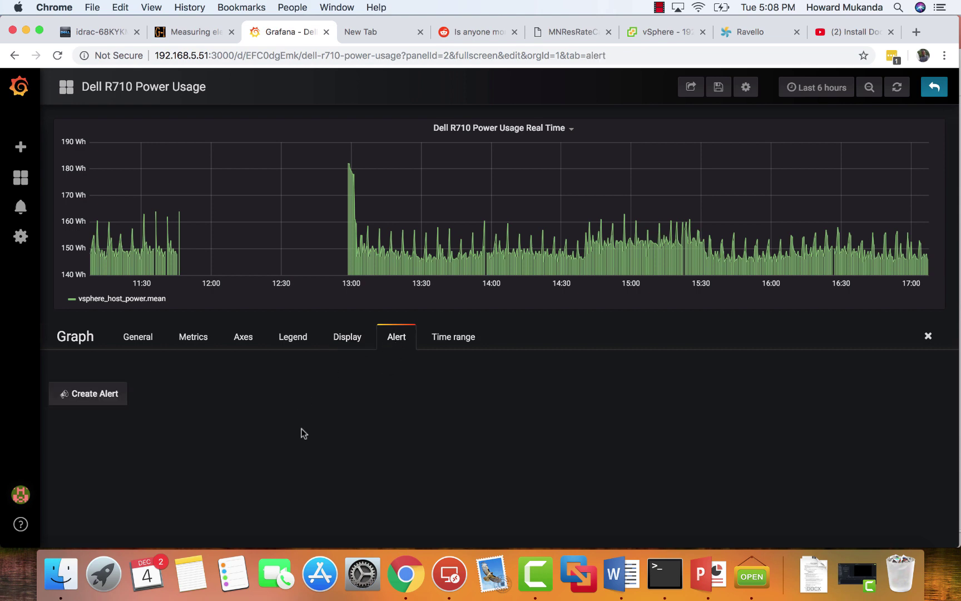
left_click(95, 394)
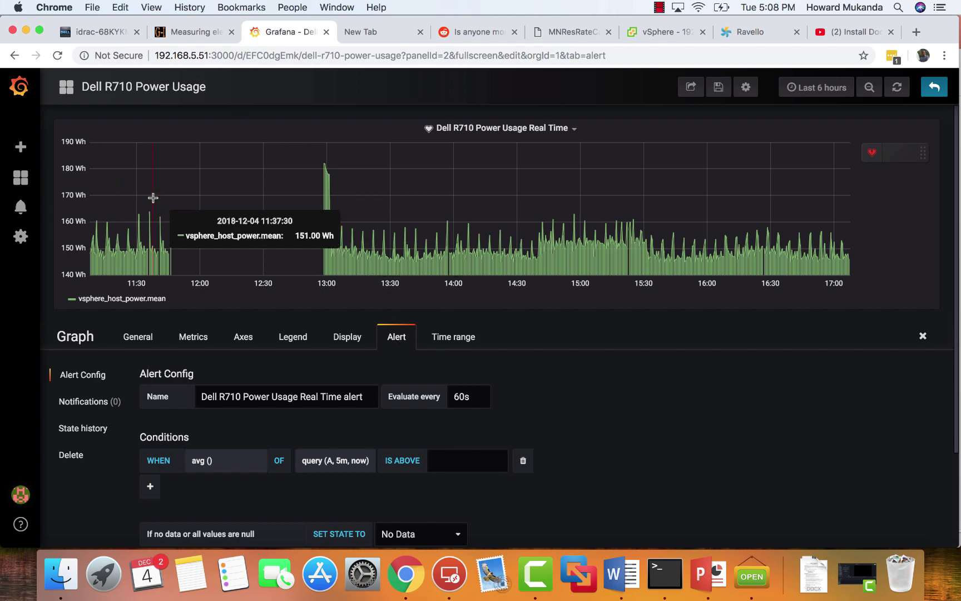
left_click(22, 183)
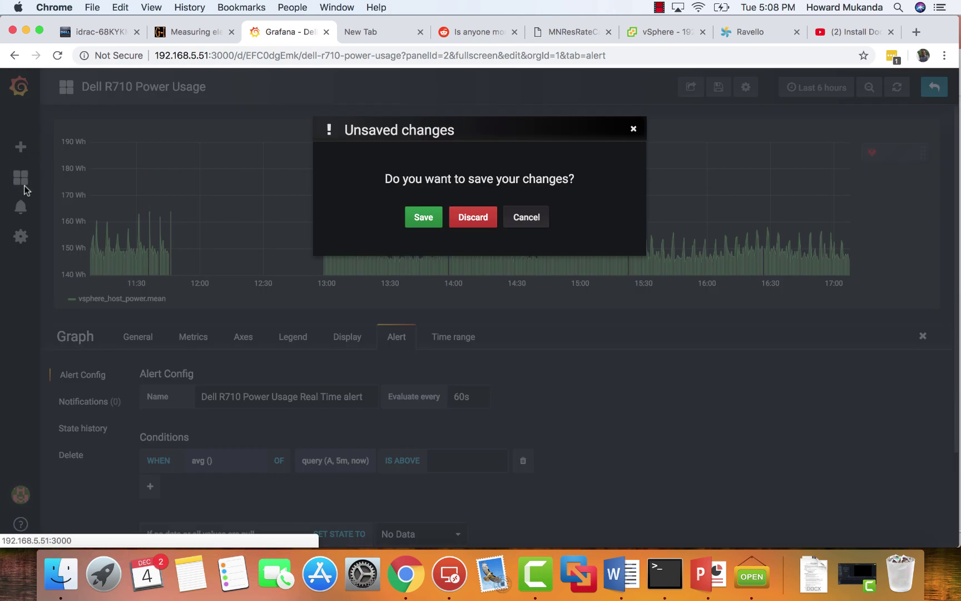
Discard the alert, reopen Dell R710 Power Usage, then view the Lahilabs Hosted VMs canvas in Ravello
left_click(473, 221)
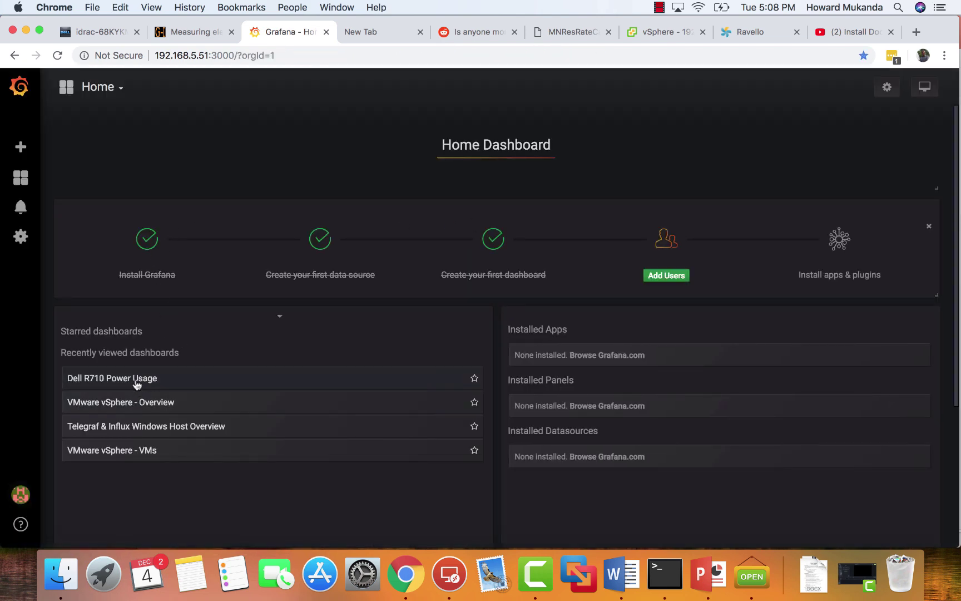
left_click(136, 379)
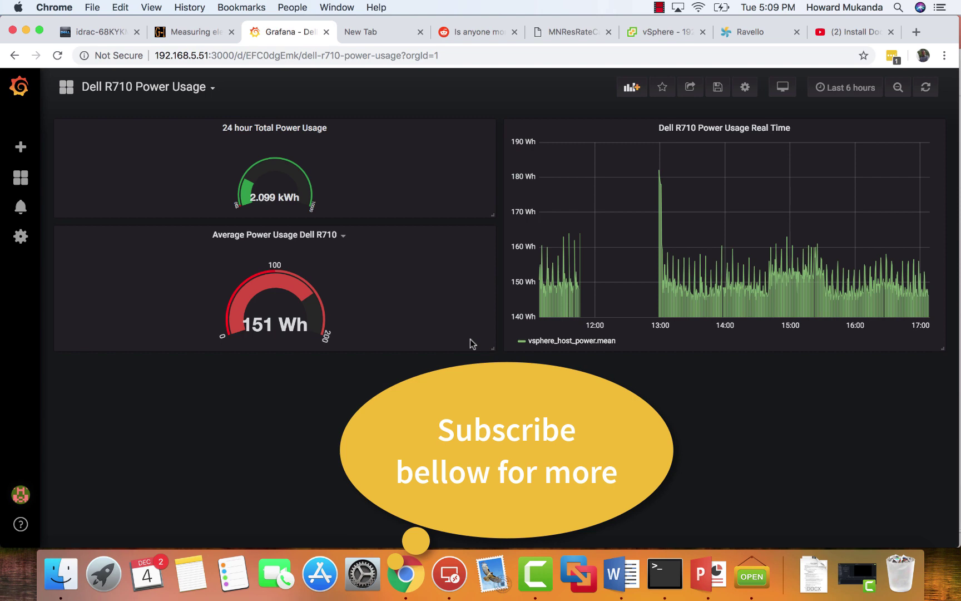
left_click(748, 36)
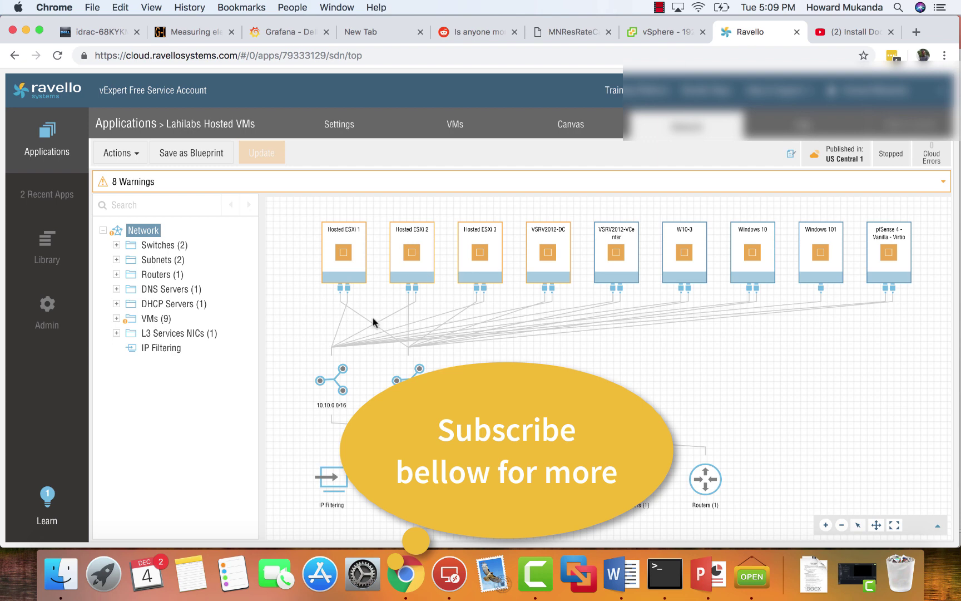
scroll(374, 323, "down", 3)
scroll(373, 323, "up", 3)
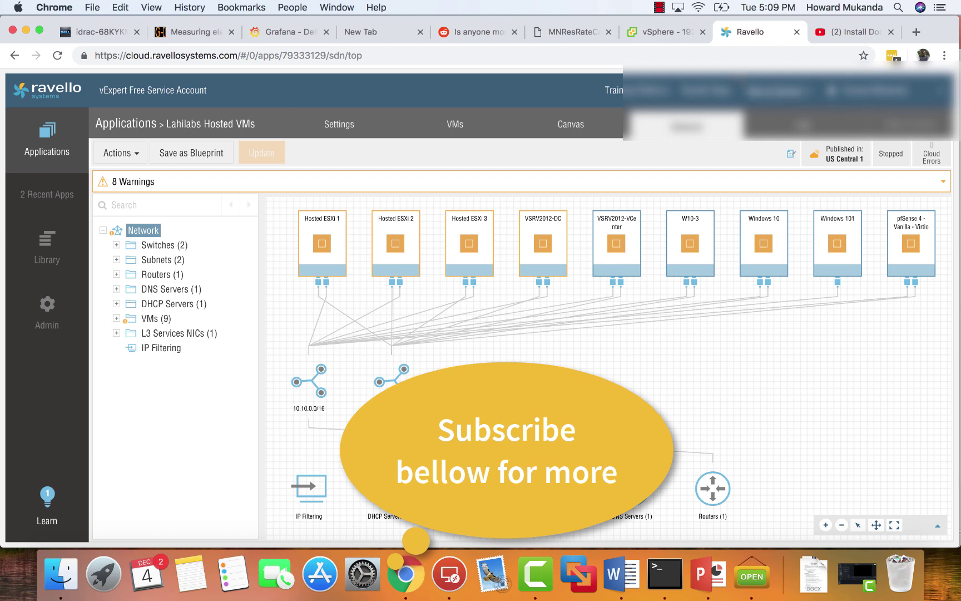
Switch to the vSphere Client summary for 192.168.5.200, listing 16 VMs and 1 host
left_click(664, 34)
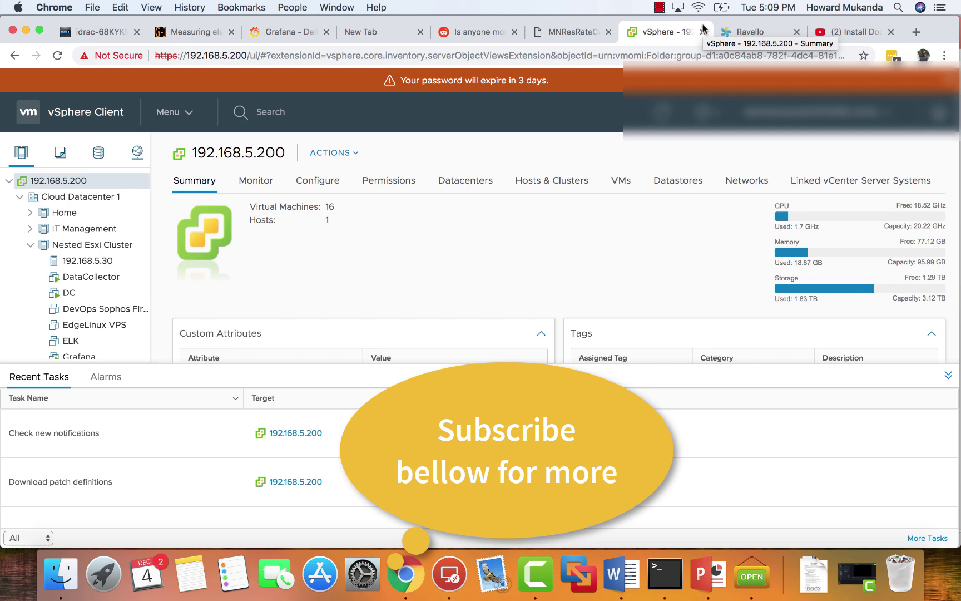
Return to the Grafana power dashboard reading 2.099 kWh over 24 hours and 151 Wh average
left_click(281, 31)
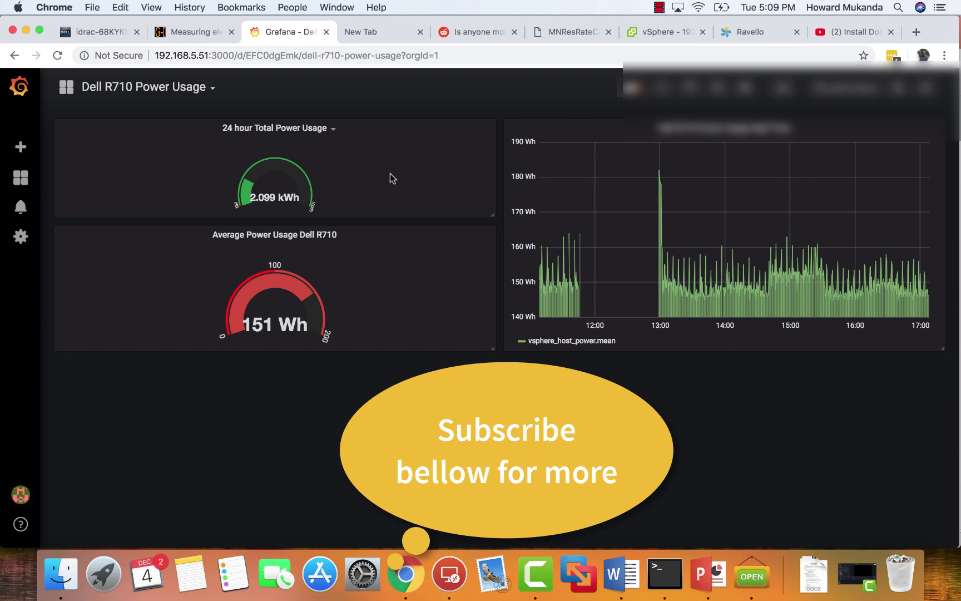